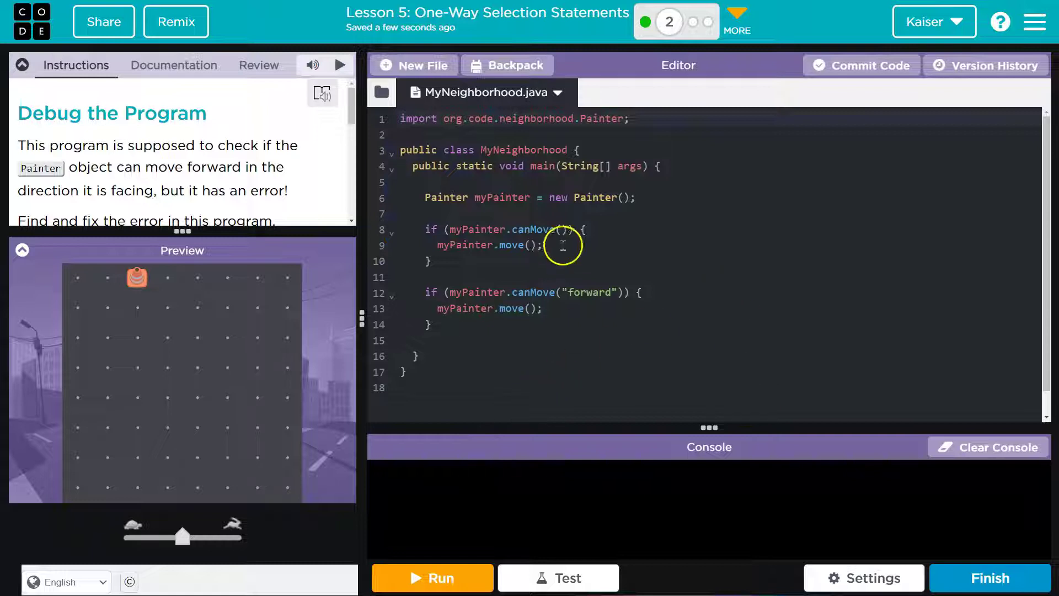
Run the Painter program and highlight the supported directions listed in the resulting exception.
left_click(419, 580)
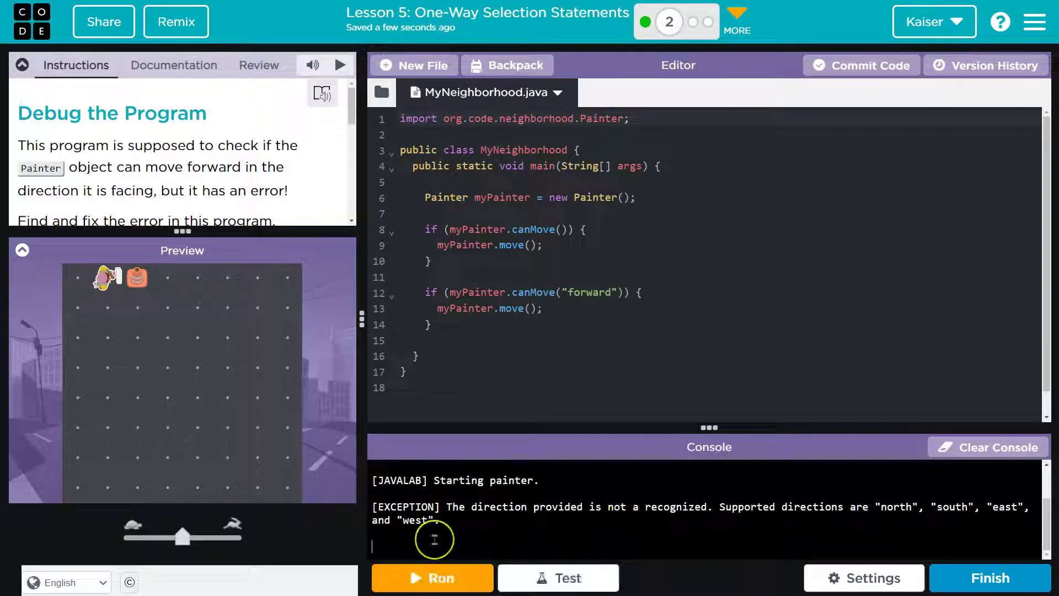
scroll(433, 540, "up", 2)
scroll(434, 541, "down", 2)
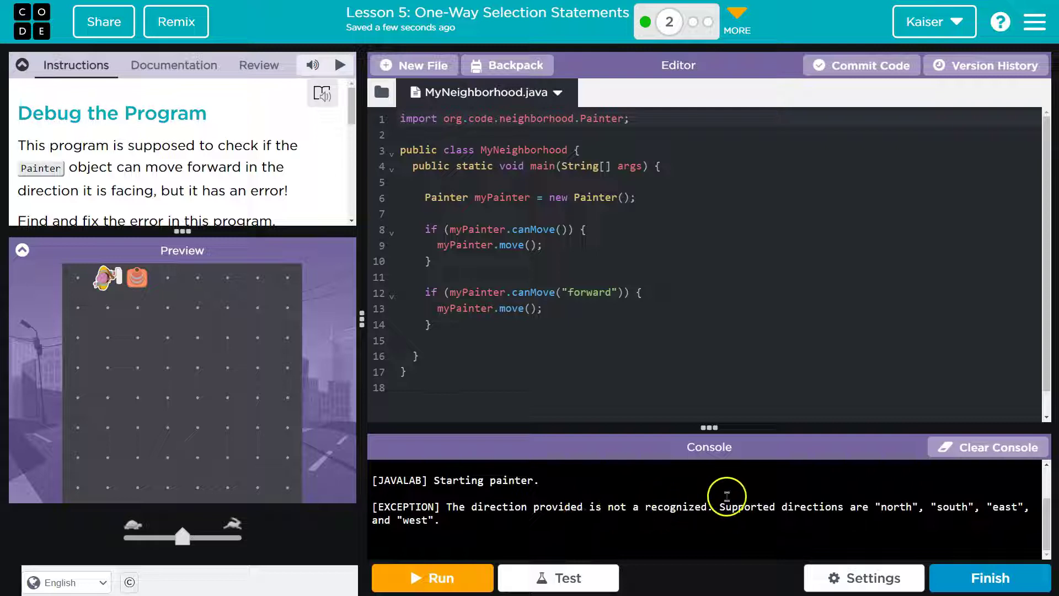
left_click_drag(876, 506, 1029, 507)
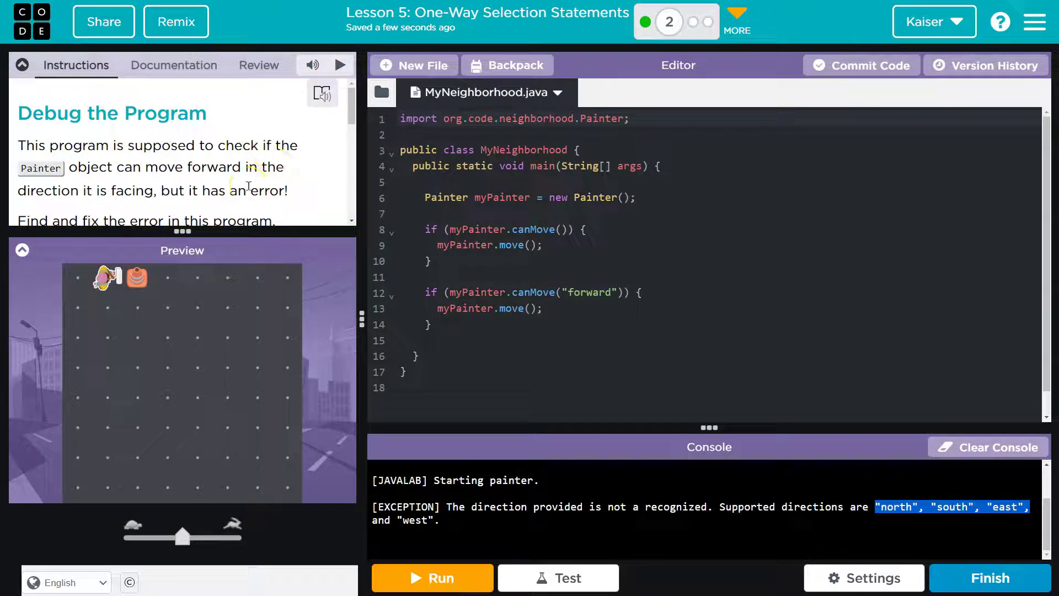
scroll(248, 186, "down", 1)
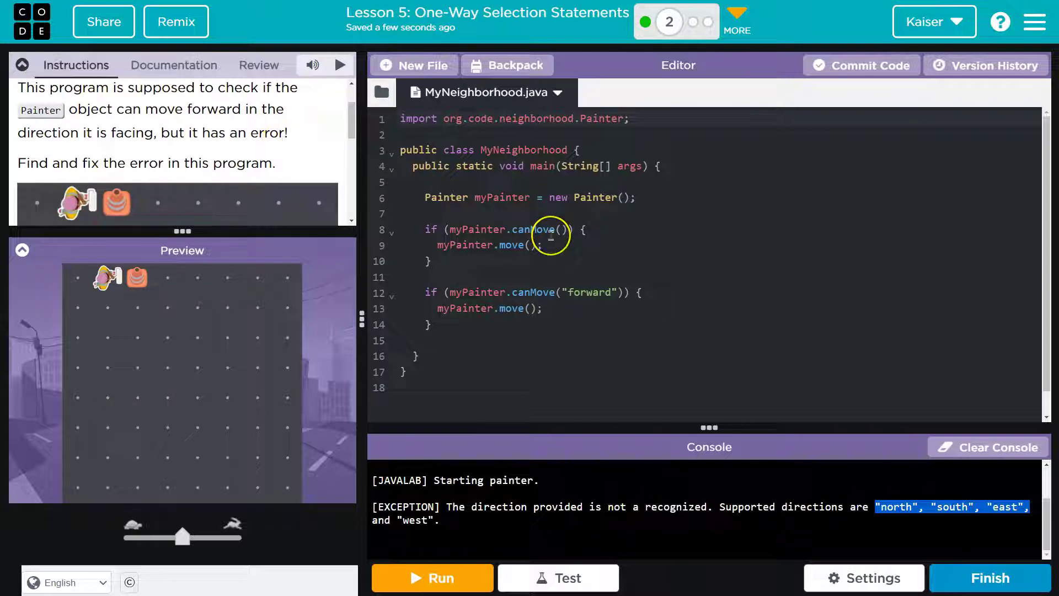
Compare the two canMove calls, then select the canMove("forward") if block on lines 12–14.
double_click(533, 229)
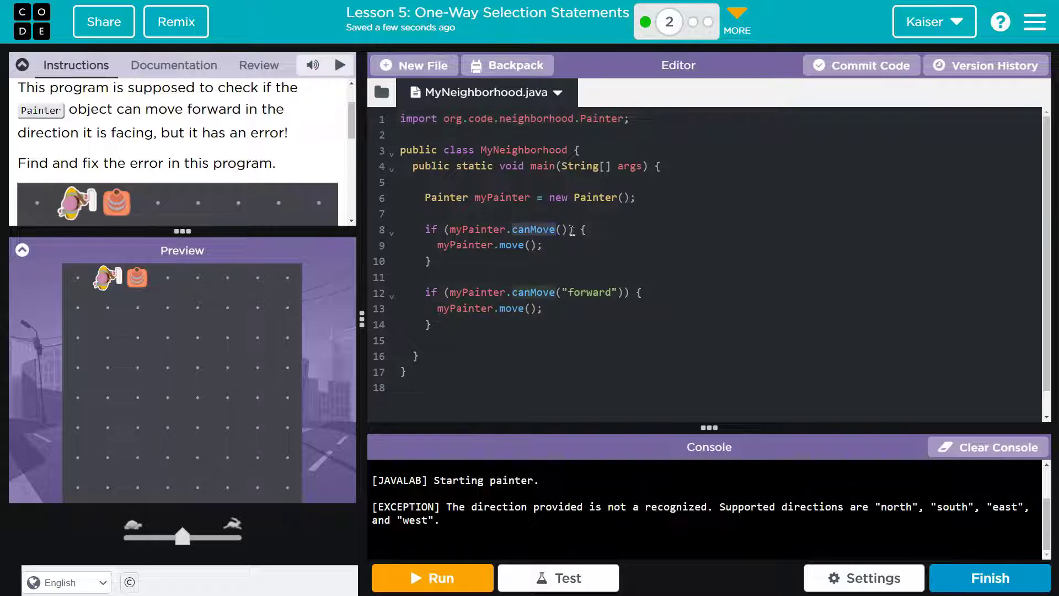
left_click(523, 262)
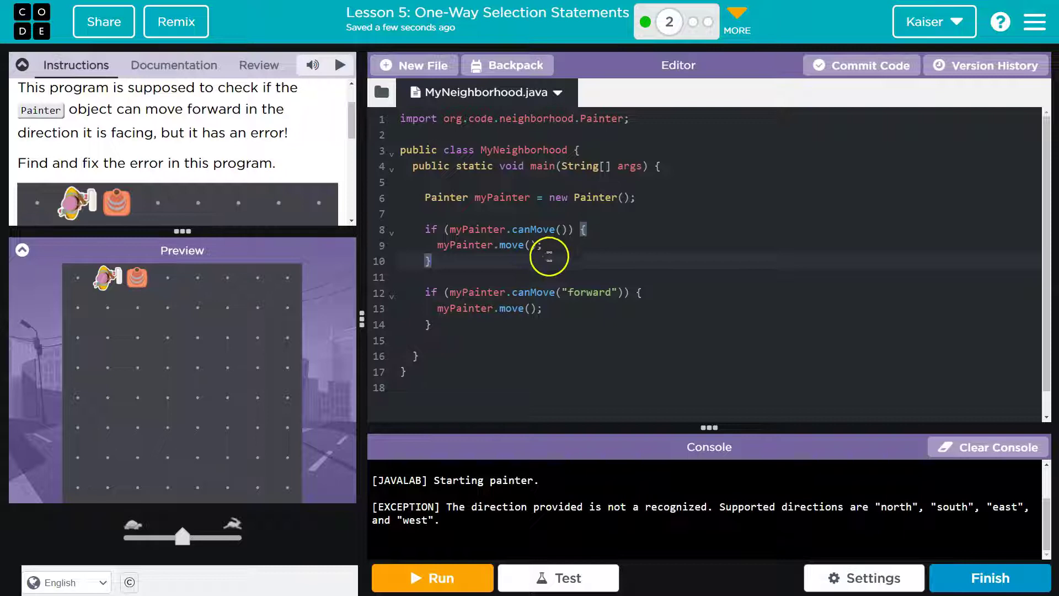
double_click(589, 292)
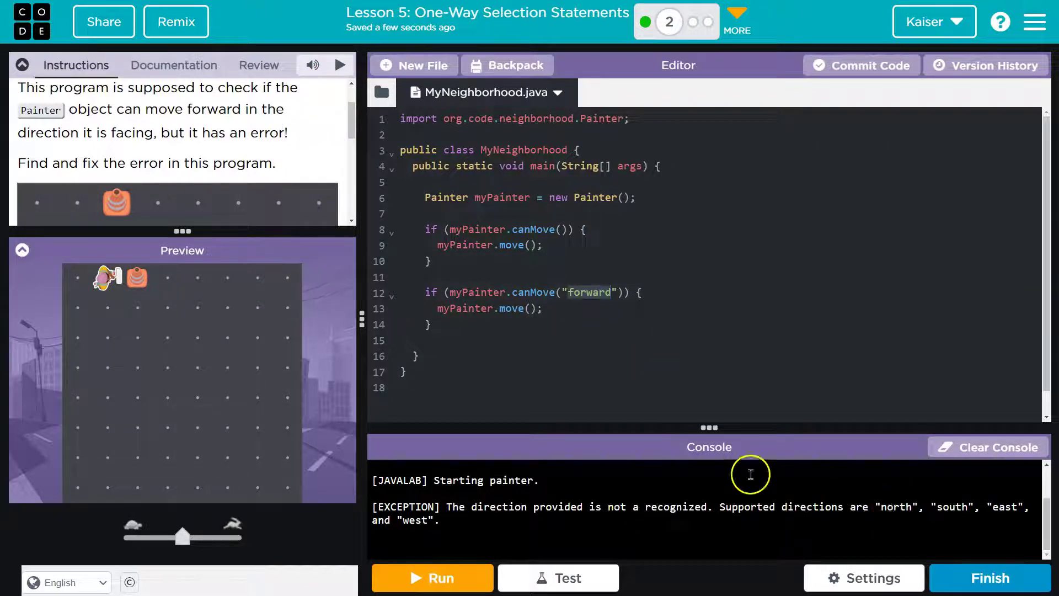
left_click(561, 229)
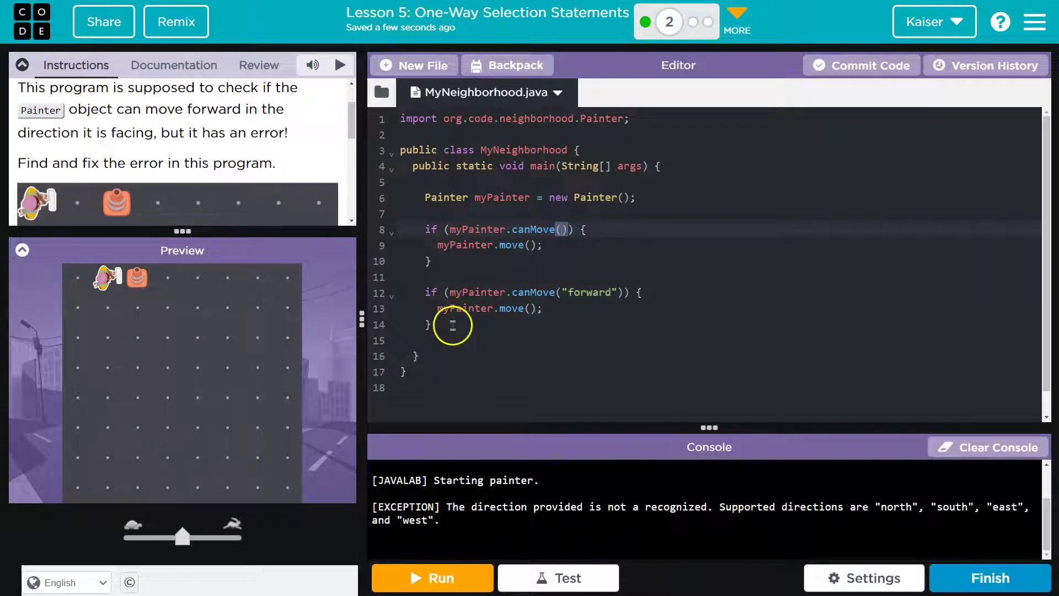
left_click(449, 277)
left_click_drag(439, 327, 400, 292)
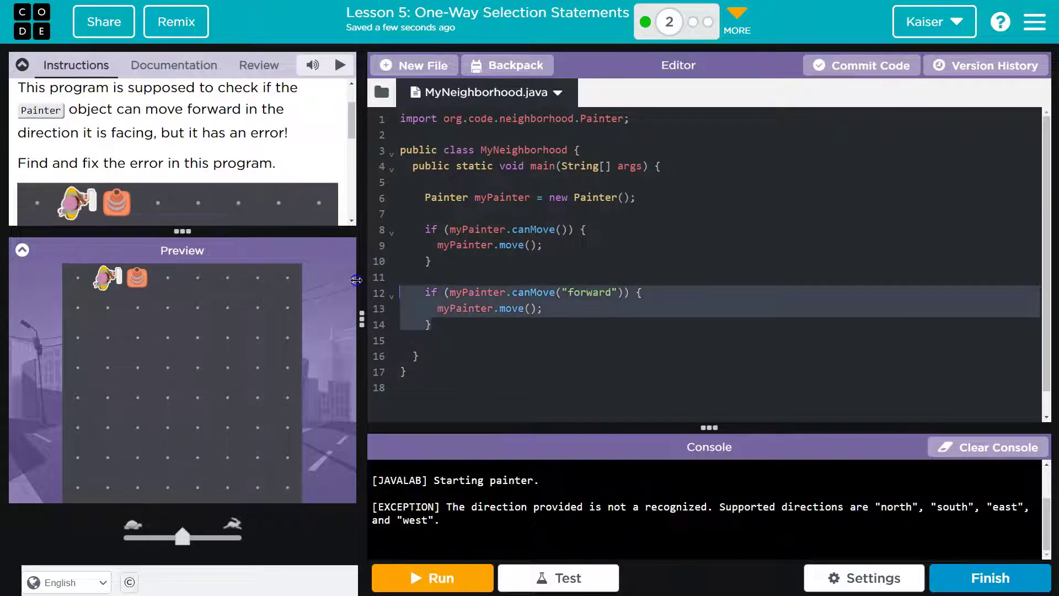
right_click(432, 307)
Cut the forward-check block and run cleanly, then paste it back on line 11 and rerun.
left_click(443, 331)
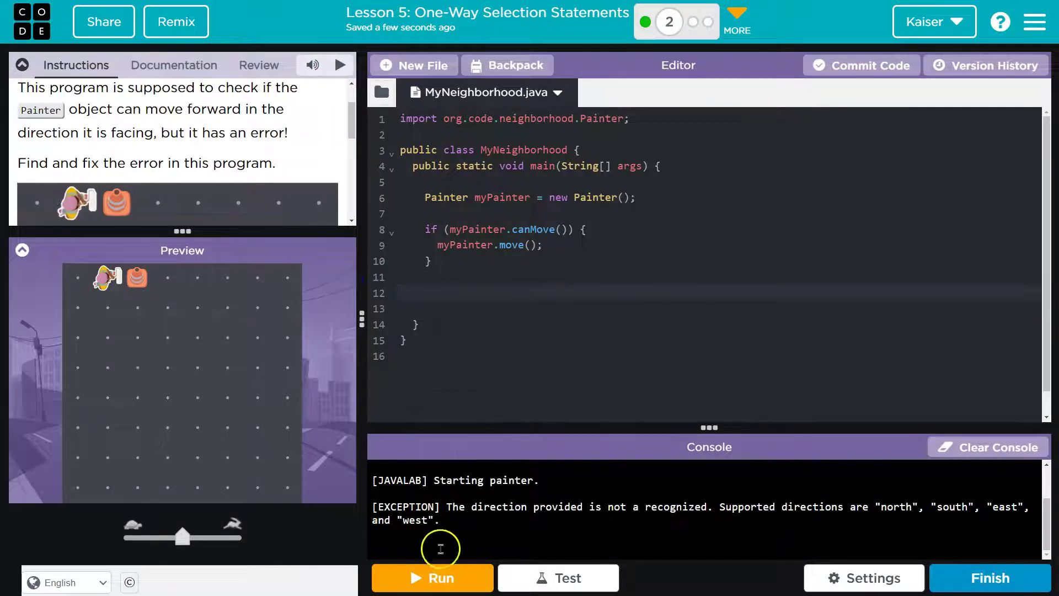
left_click(442, 577)
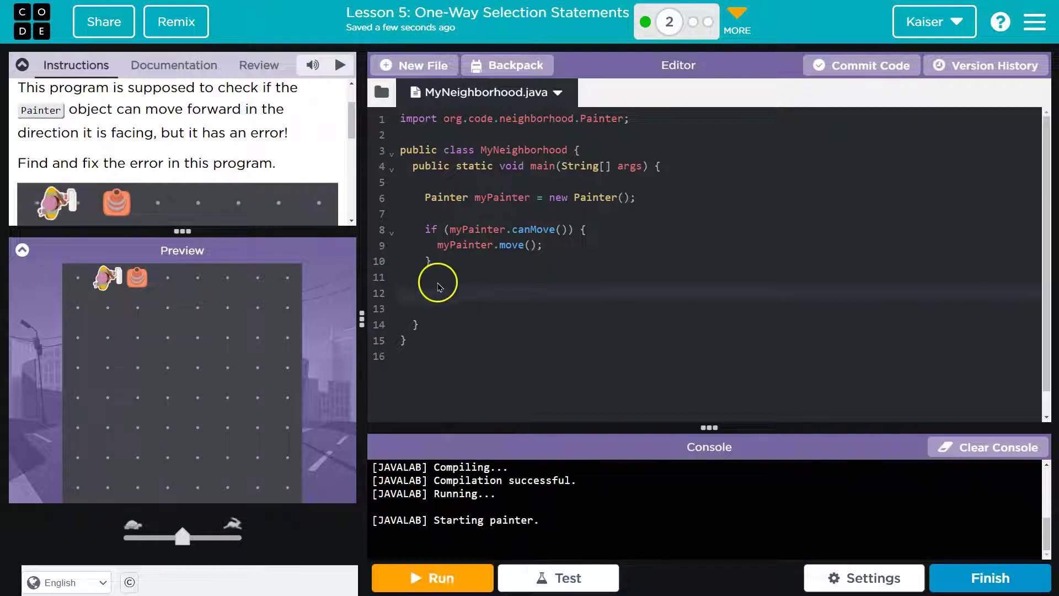
left_click(460, 276)
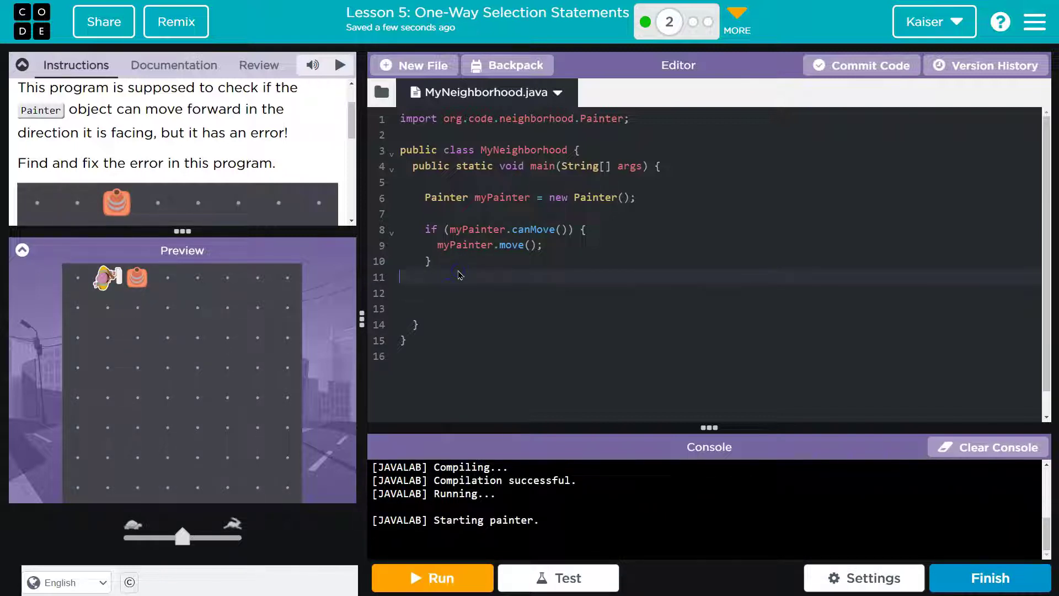
key("ctrl+v")
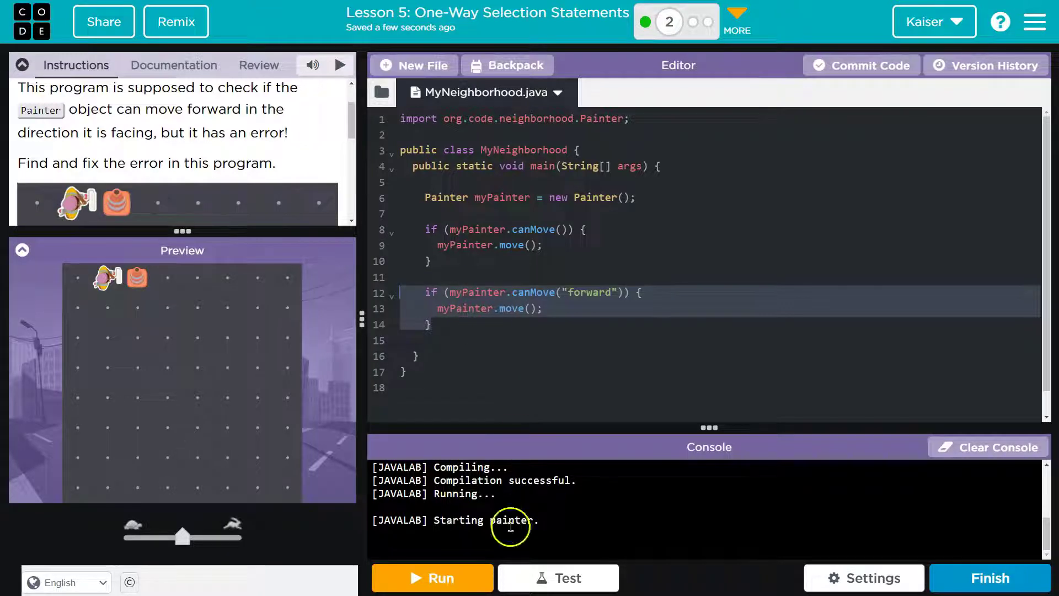
left_click(441, 578)
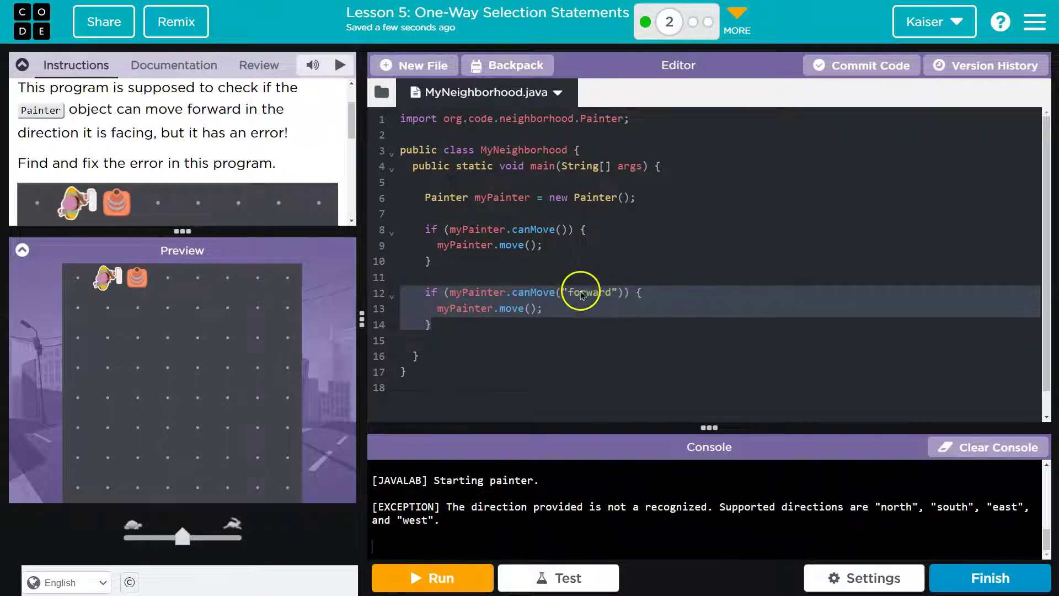
Review both if blocks, then delete the "forward" argument from canMove on line 12.
left_click(582, 294)
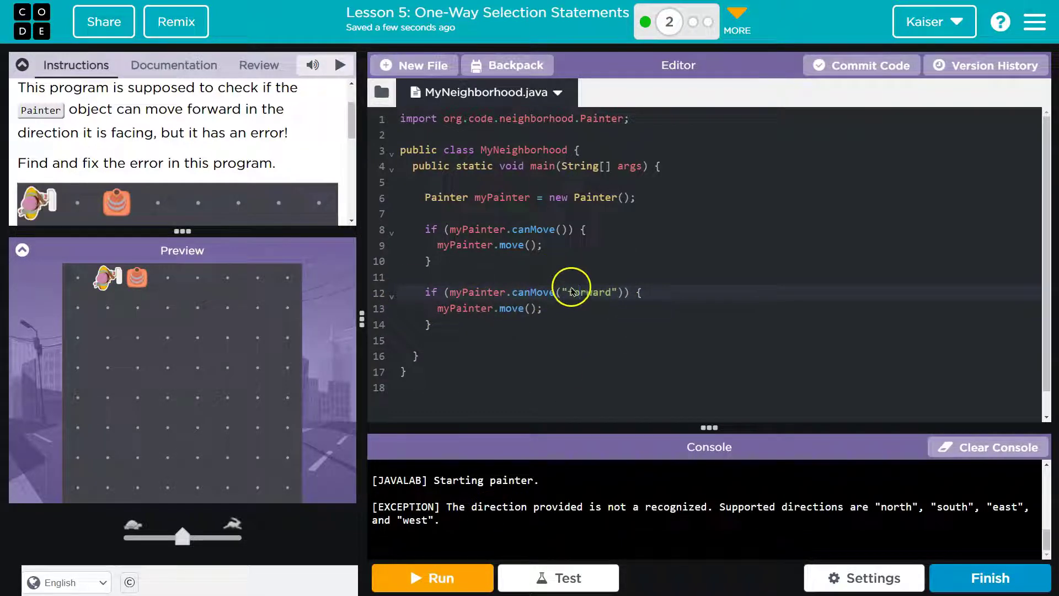
double_click(534, 229)
left_click_drag(544, 308, 430, 307)
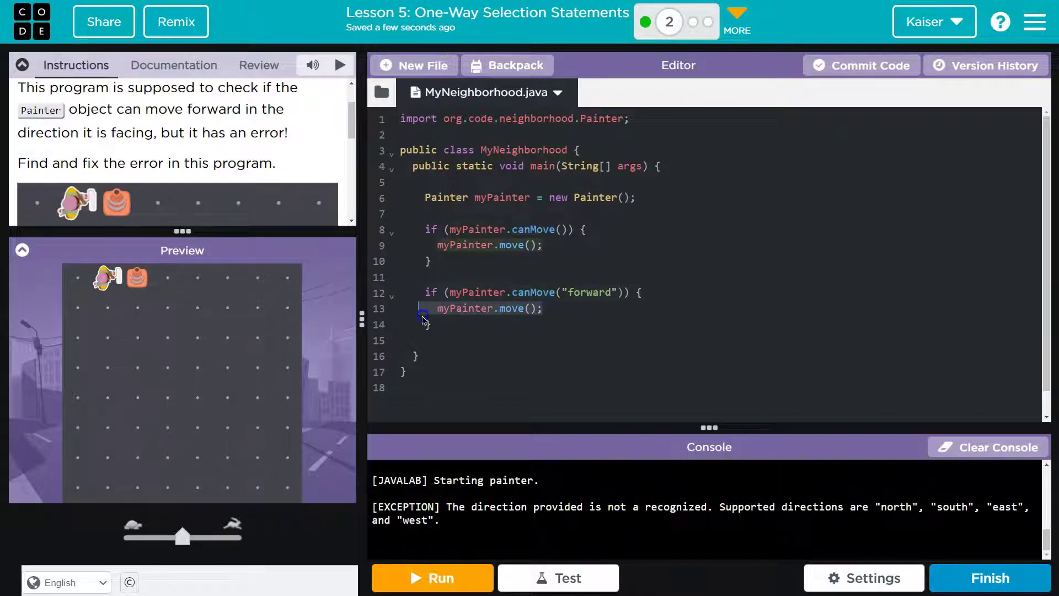
left_click(427, 294)
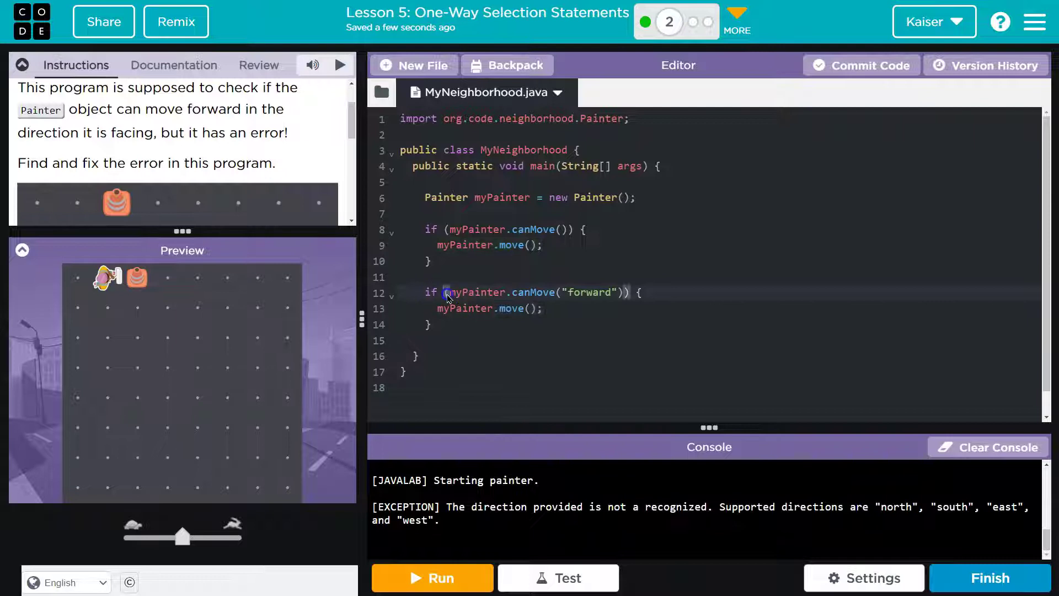
left_click(637, 293)
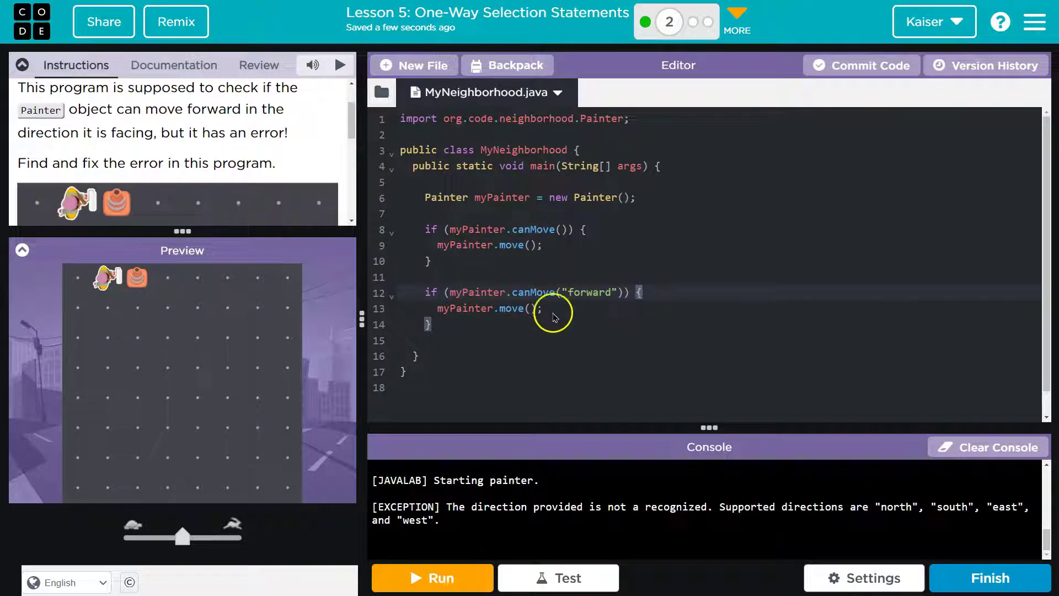
left_click(561, 229)
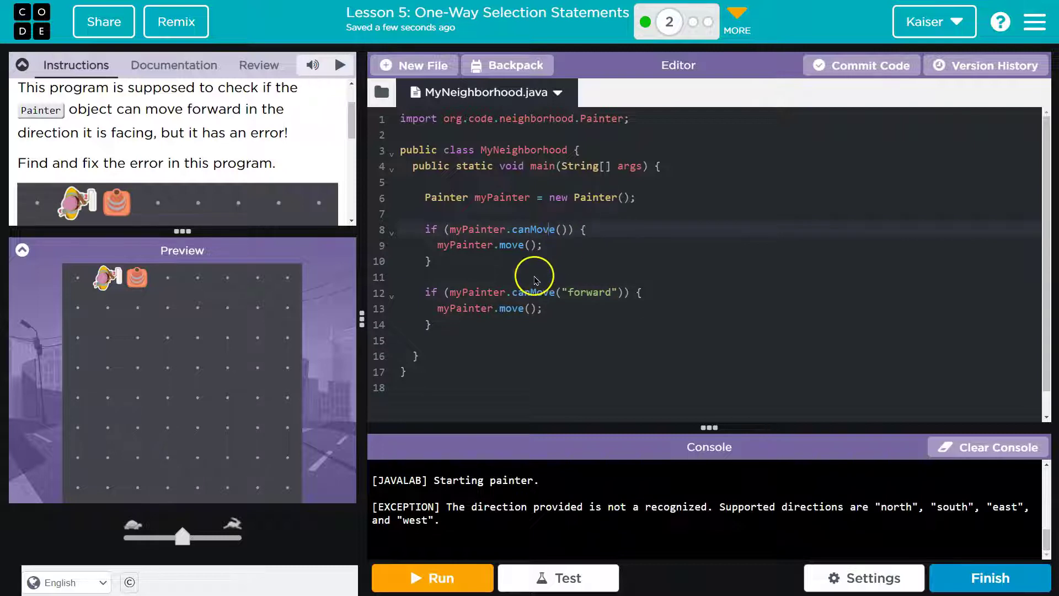
left_click(477, 328)
left_click_drag(477, 331, 398, 283)
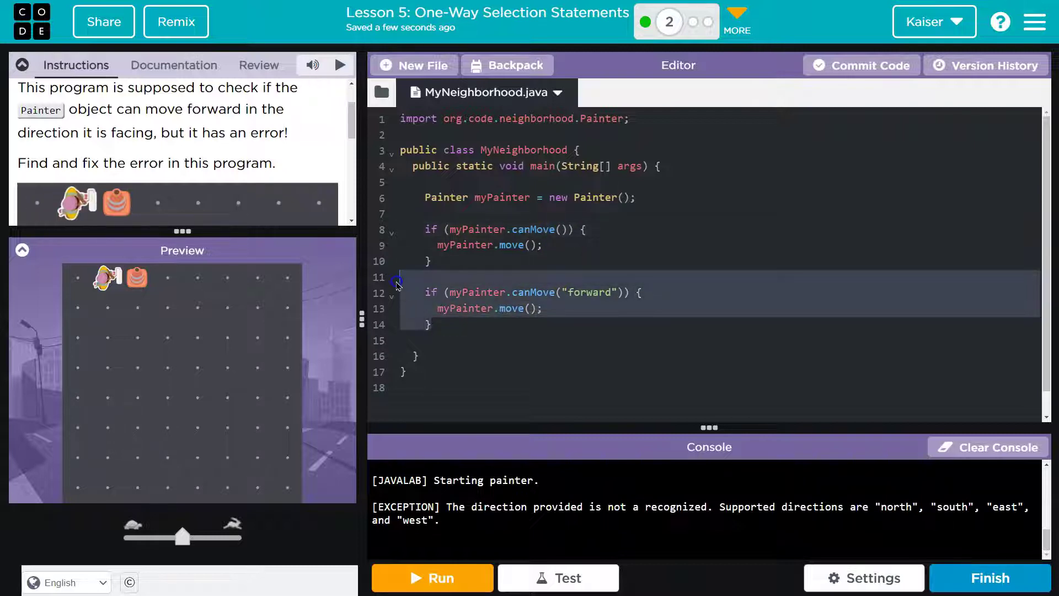
double_click(593, 293)
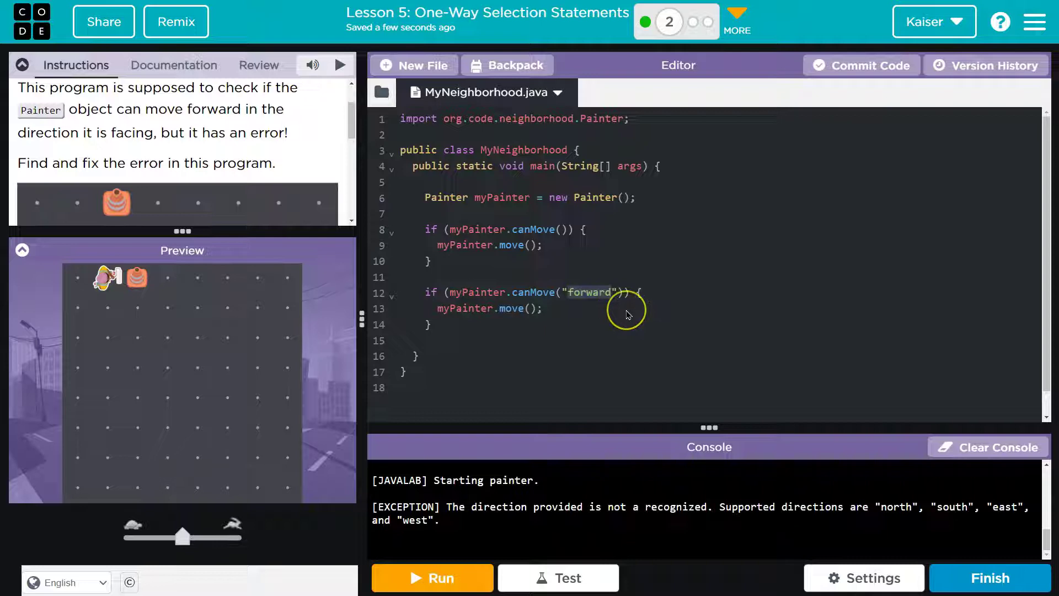
key("BackSpace")
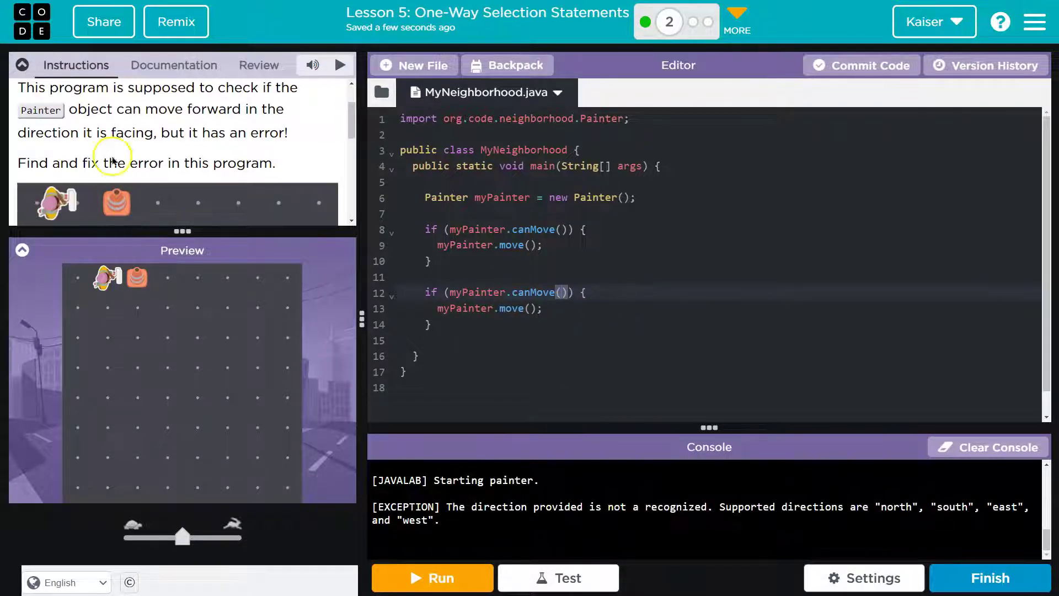
scroll(104, 144, "up", 2)
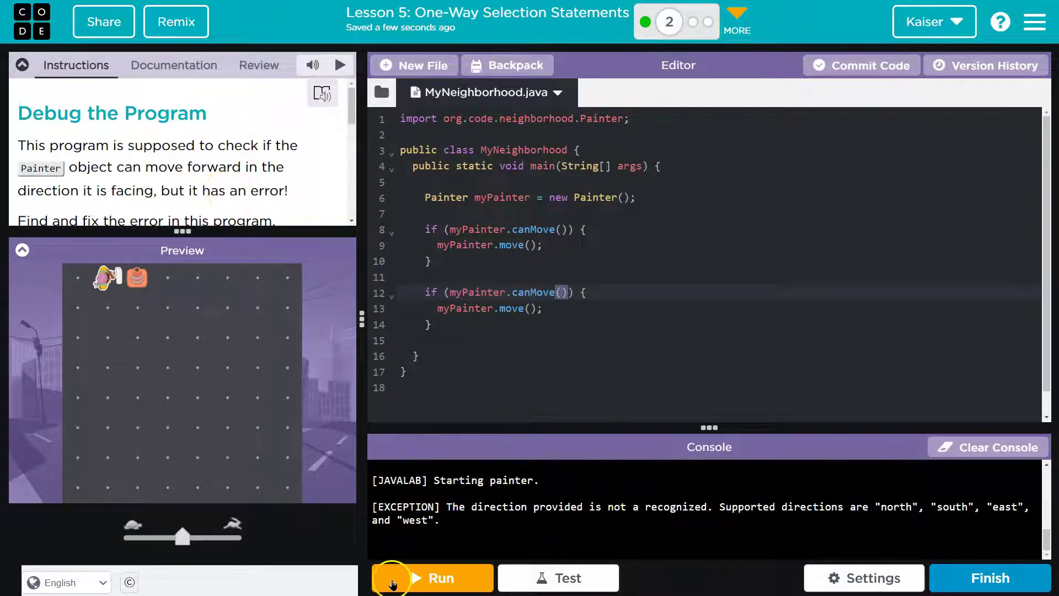
Run the fixed program and confirm compilation succeeds and the painter starts without exceptions.
left_click(392, 583)
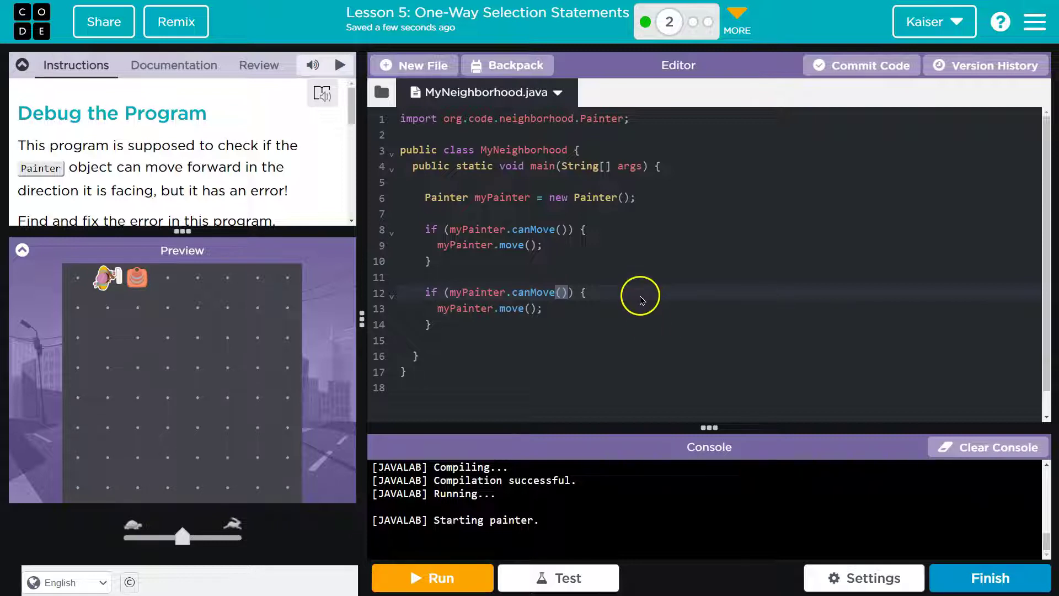
left_click(612, 293)
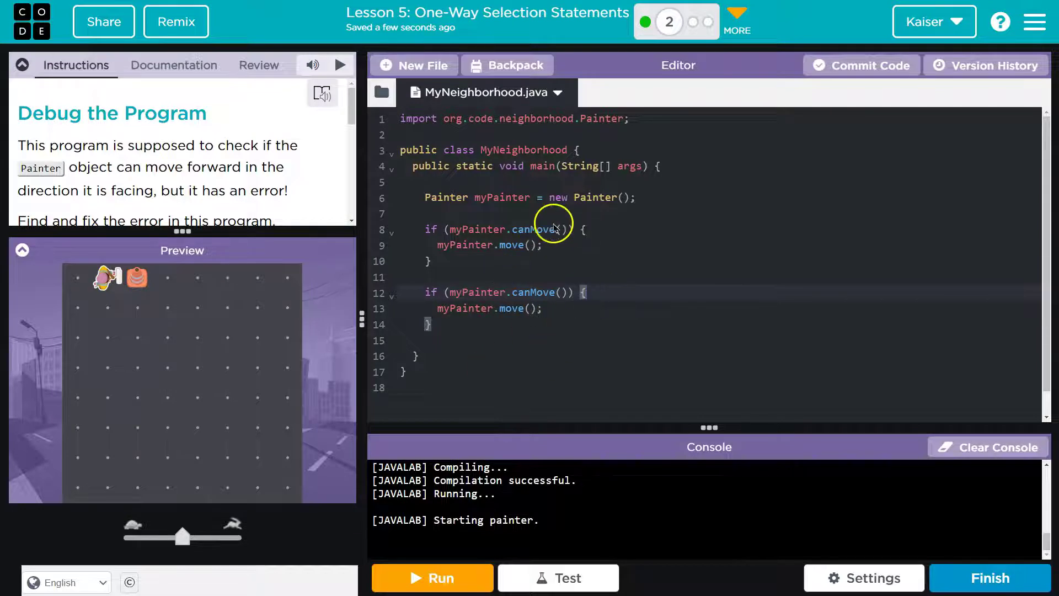
scroll(124, 173, "down", 3)
scroll(149, 149, "down", 3)
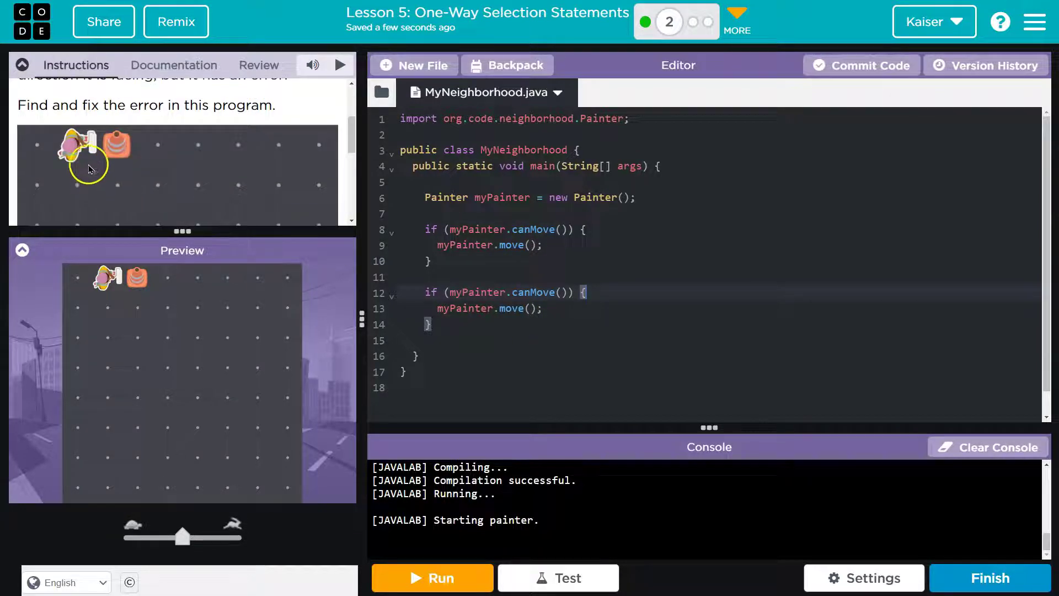
scroll(161, 119, "up", 5)
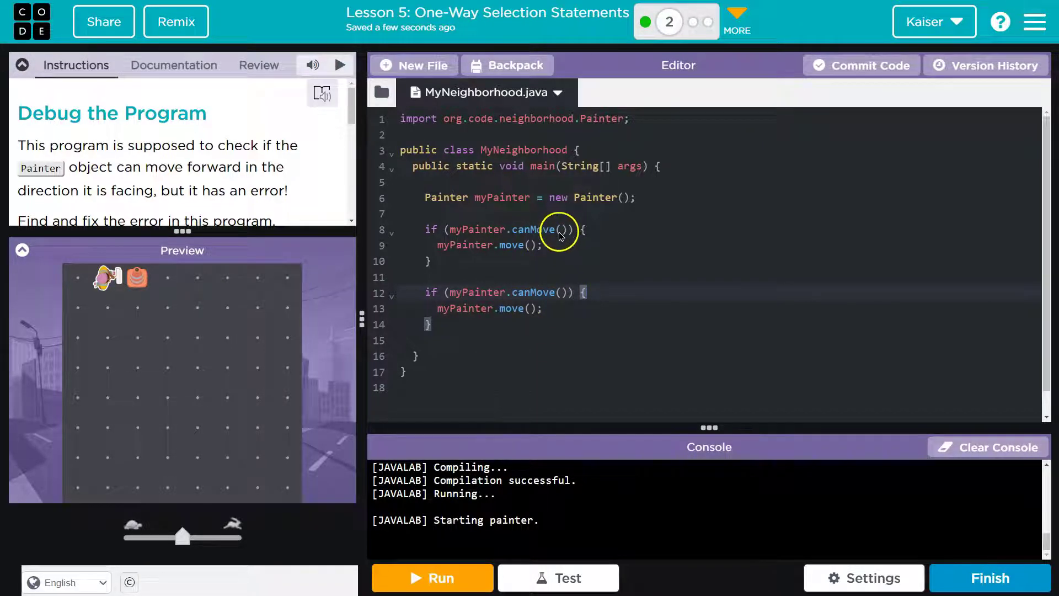
Pass "east" to both canMove calls on lines 8 and 12, then rerun the program.
left_click(559, 232)
type("\"east\"")
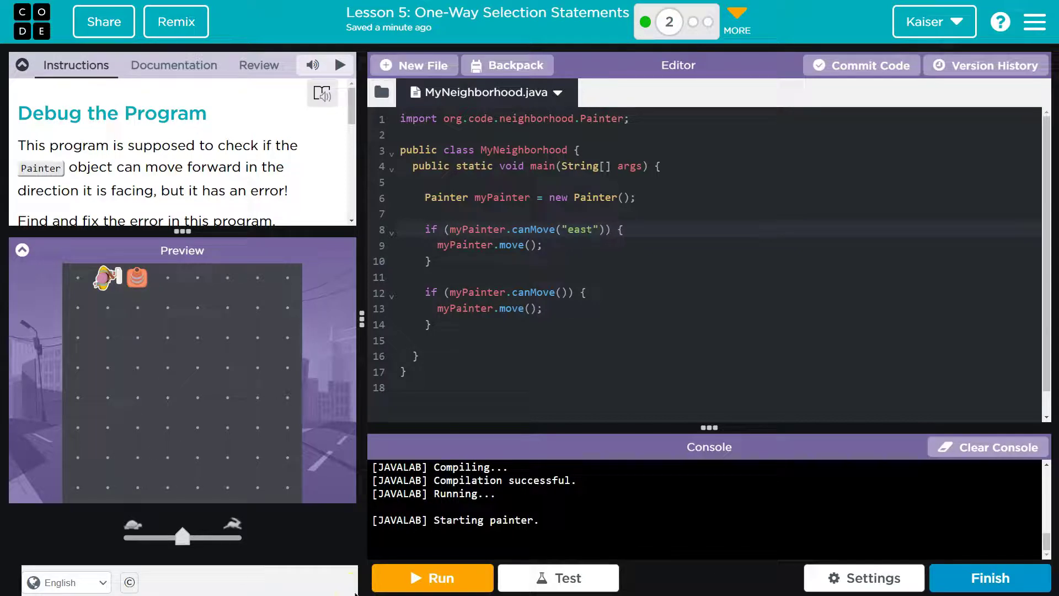
double_click(579, 230)
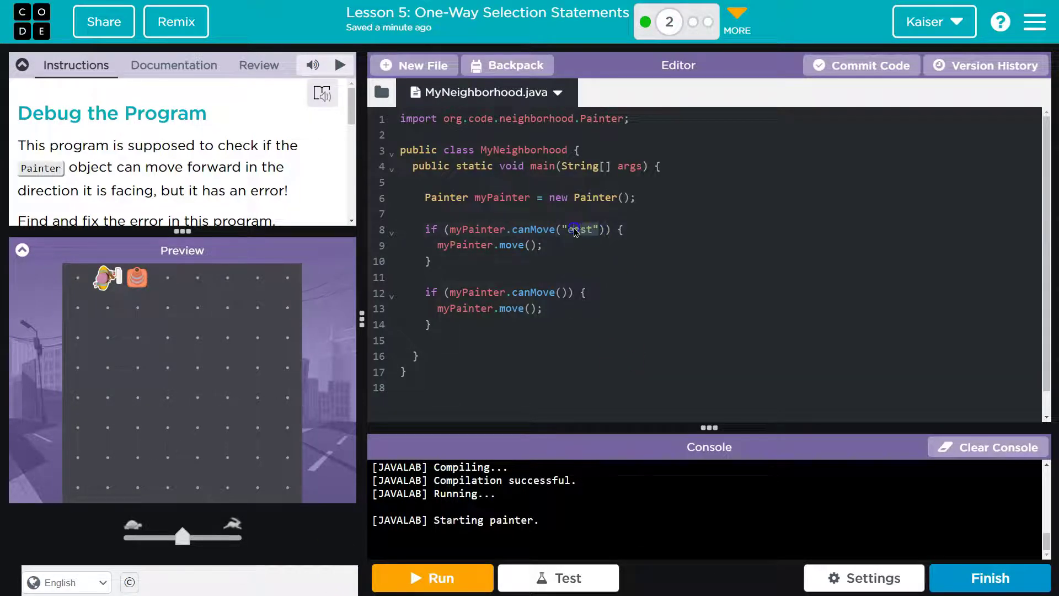
left_click(562, 293)
type("\"east\"")
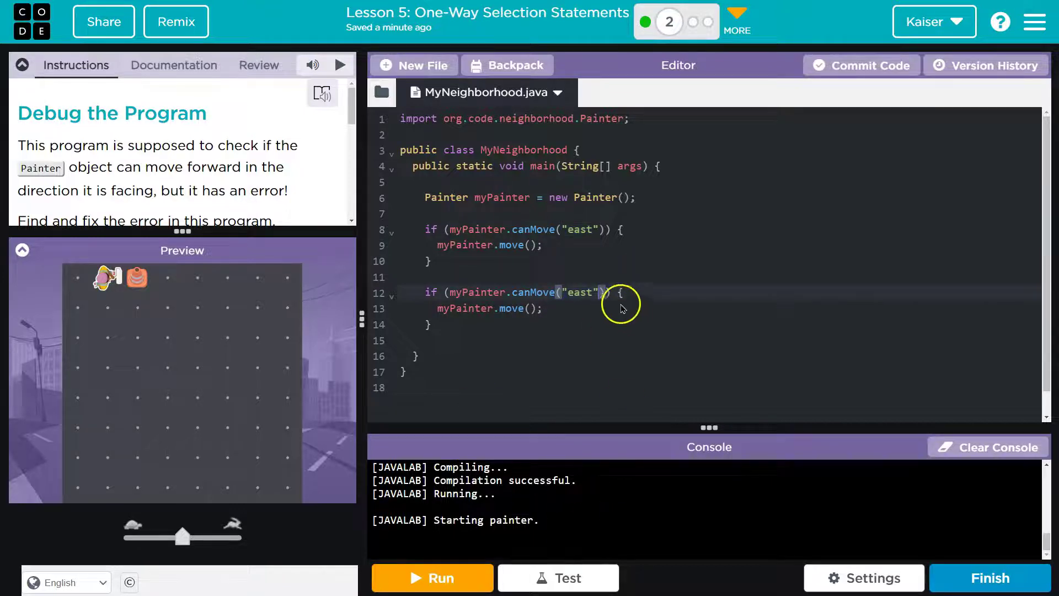
left_click(433, 578)
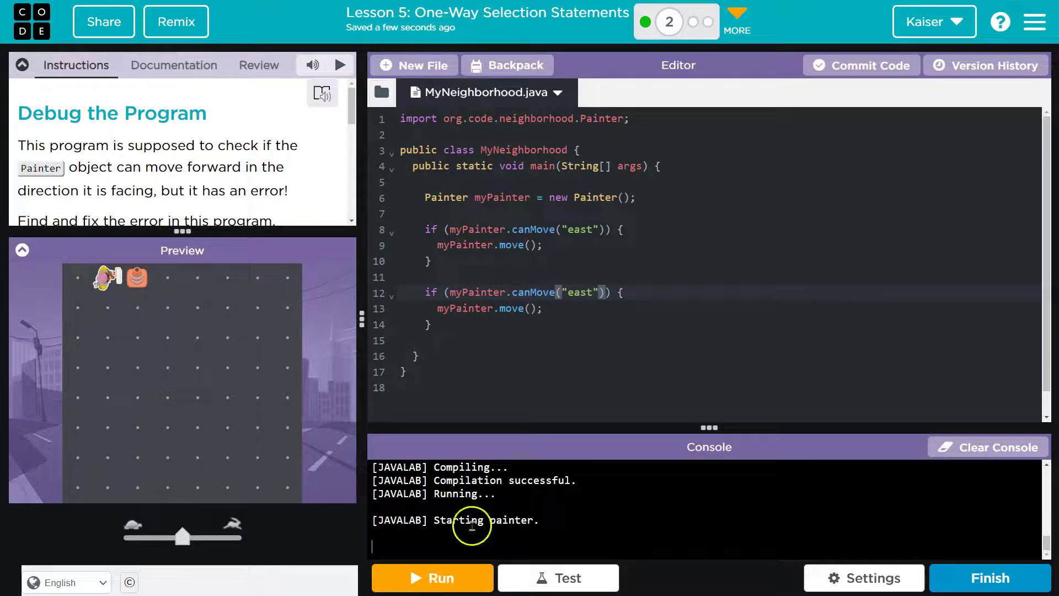
left_click(623, 307)
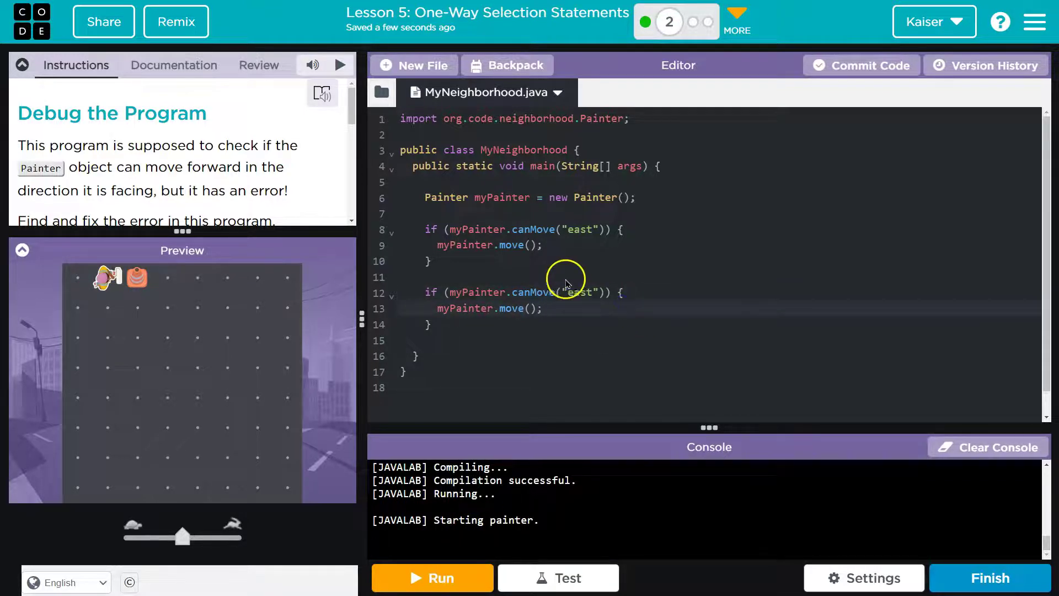
Run the level tests, then delete "east" from the canMove calls on lines 12 and 8.
left_click(576, 579)
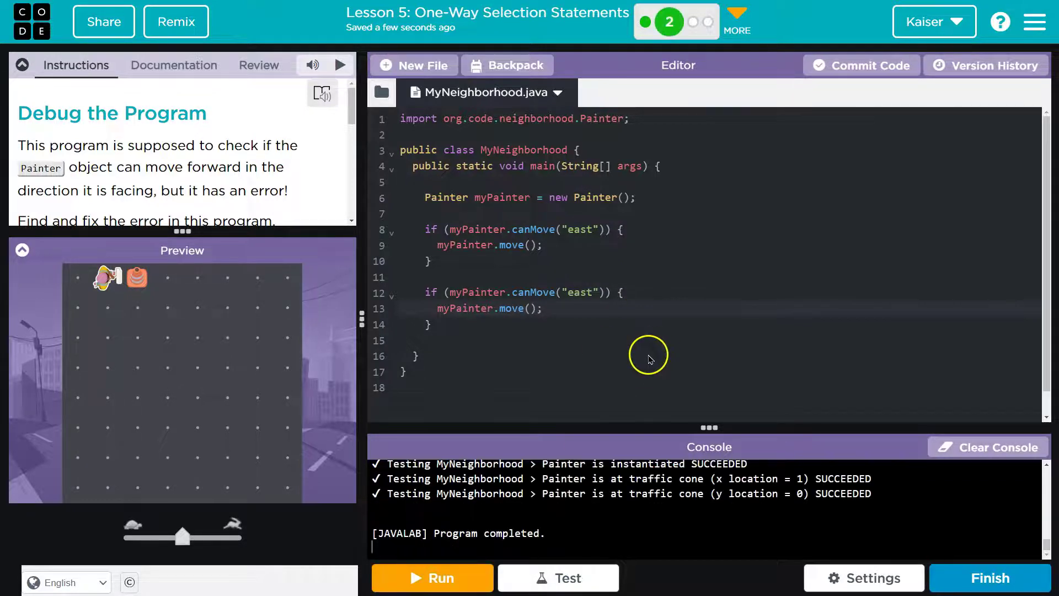
scroll(609, 480, "up", 3)
scroll(608, 497, "down", 3)
left_click(614, 323)
double_click(588, 292)
key("BackSpace")
key("BackSpace")
key("BackSpace")
double_click(586, 228)
key("BackSpace")
key("BackSpace")
key("BackSpace")
Rerun the program and level tests, enlarging the console to show all three test results.
left_click(432, 577)
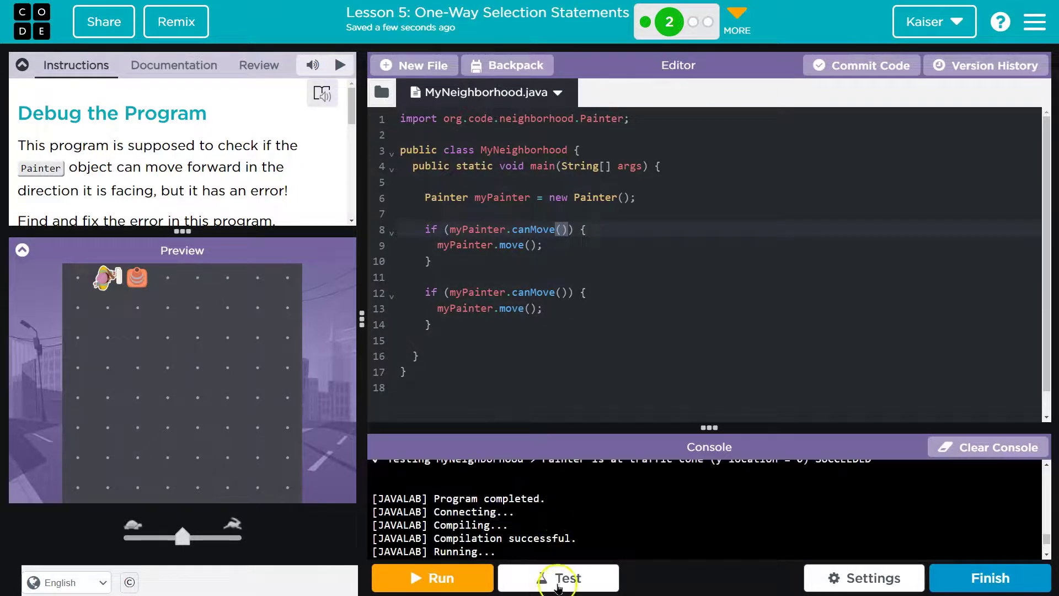
left_click(559, 582)
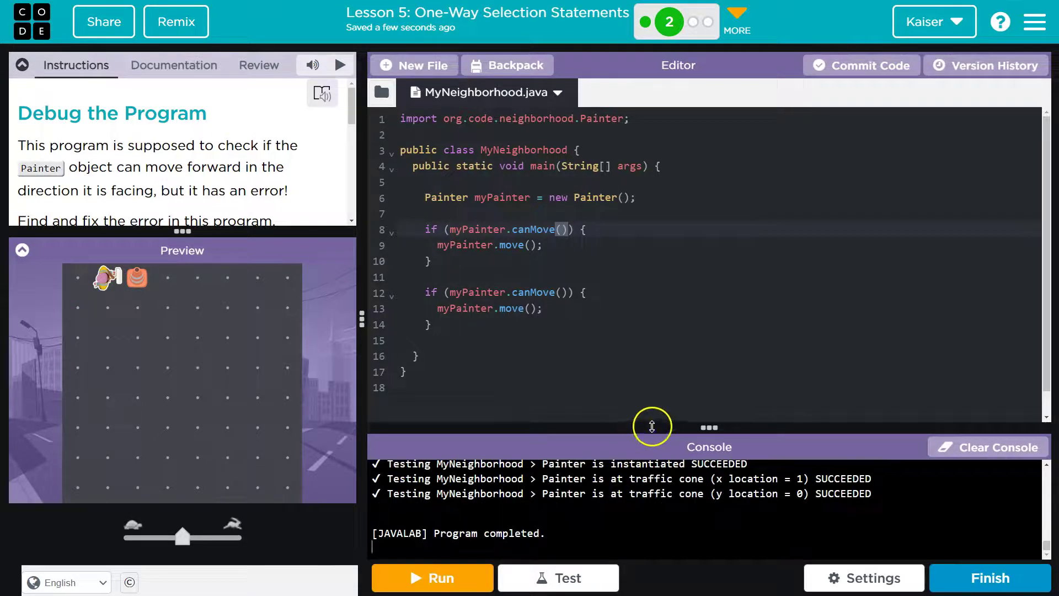
left_click_drag(654, 427, 655, 390)
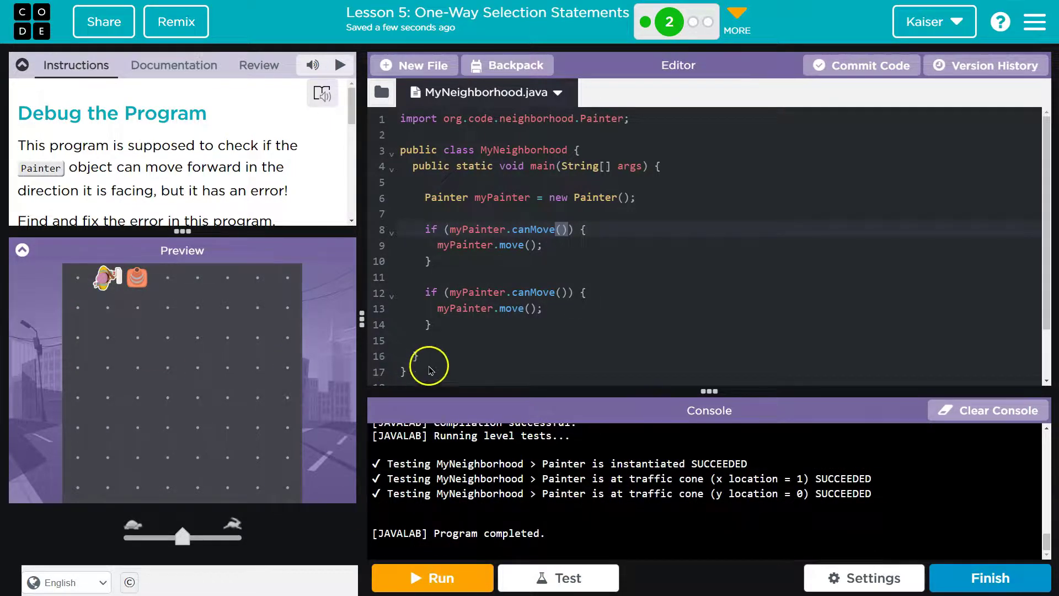